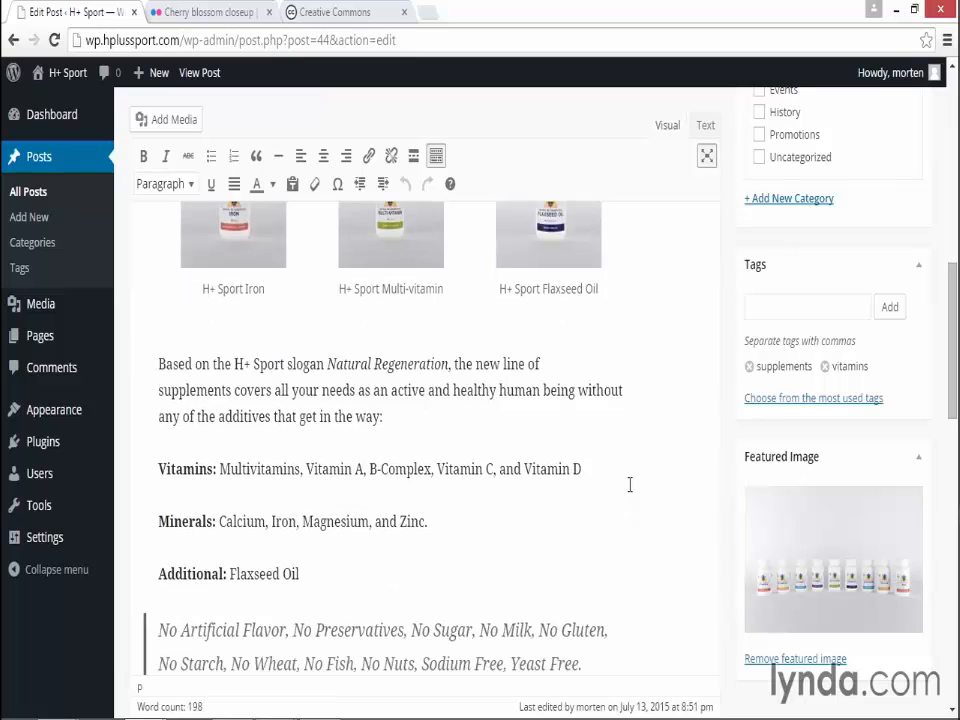
# Add an empty paragraph below the "Additional: Flaxseed Oil" line and start inserting media there from a URL.
pyautogui.click(341, 437)
pyautogui.press('Return')
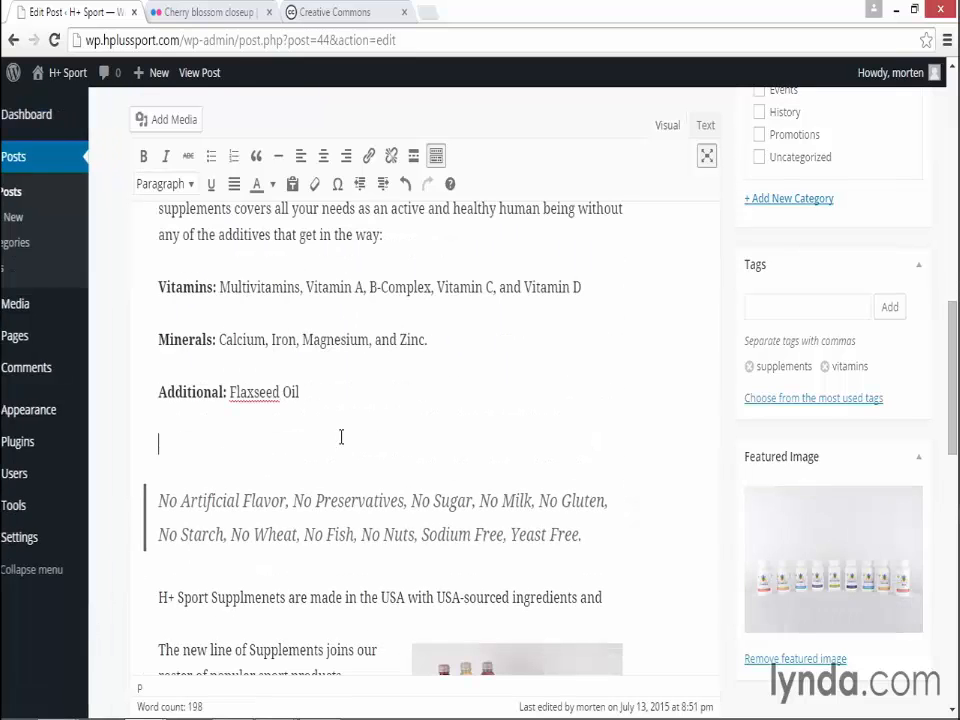
pyautogui.click(172, 120)
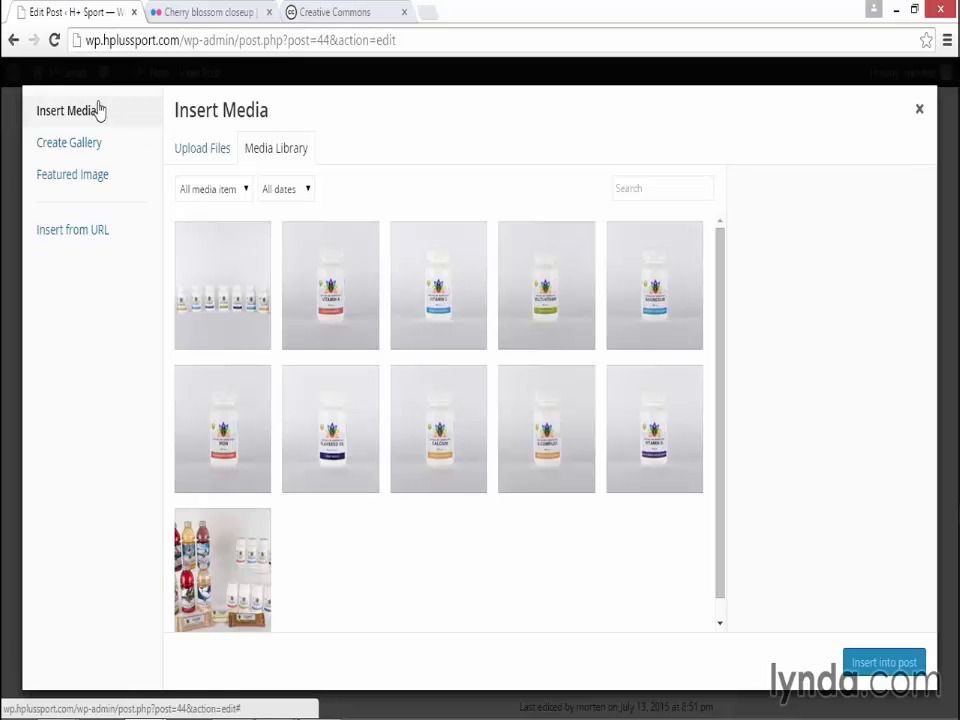
pyautogui.click(87, 233)
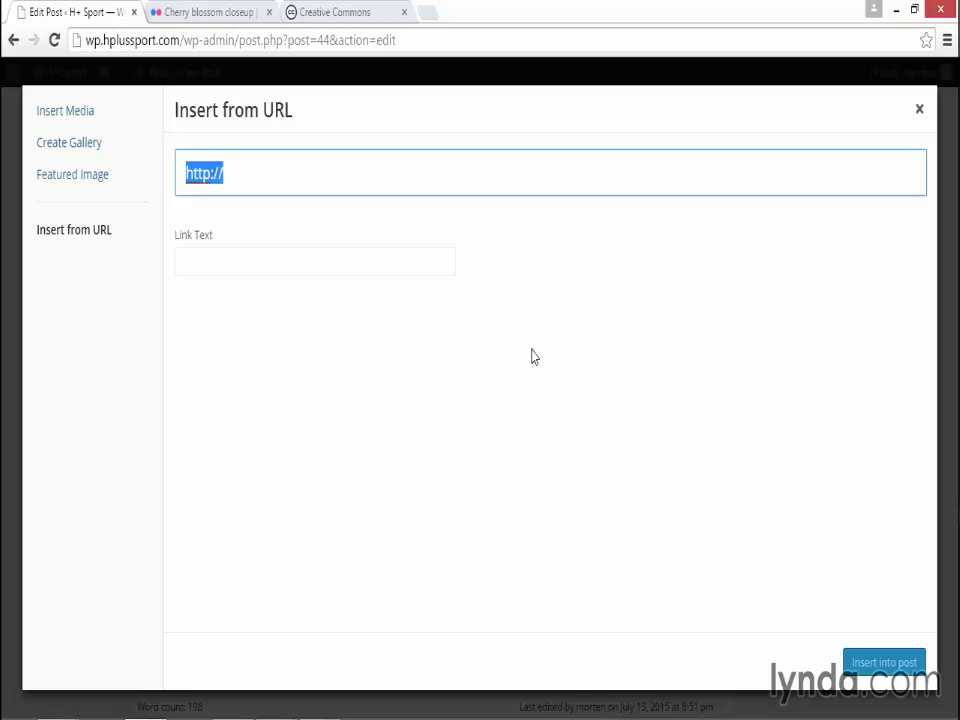
# Copy the image URL of the cherry blossom photo's Medium 800 size on Flickr and enter it as the post image's source URL.
pyautogui.click(196, 11)
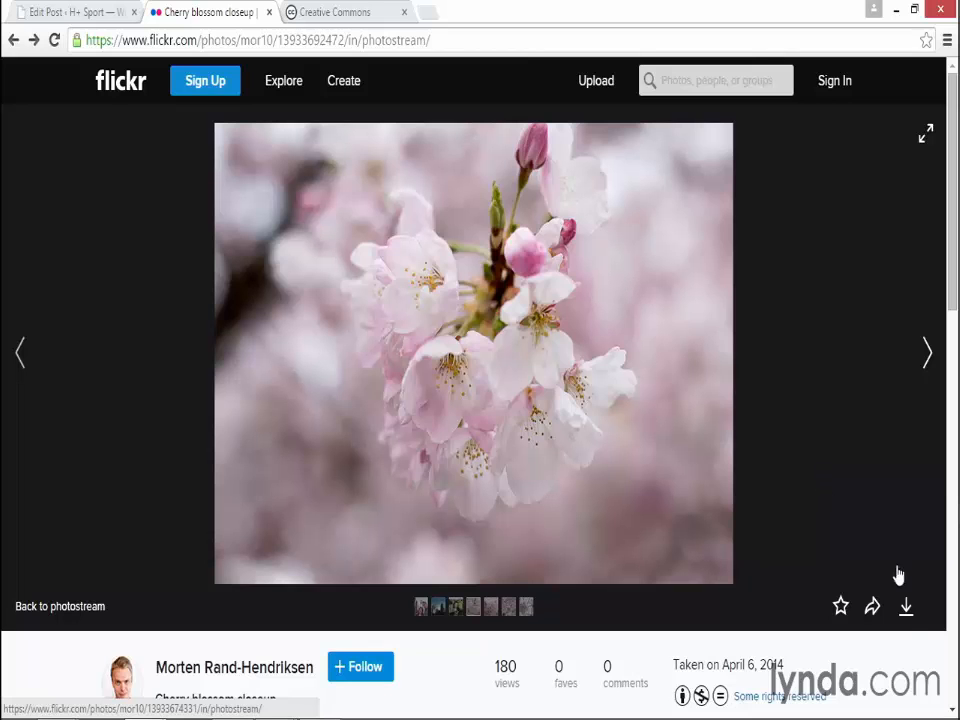
pyautogui.click(906, 612)
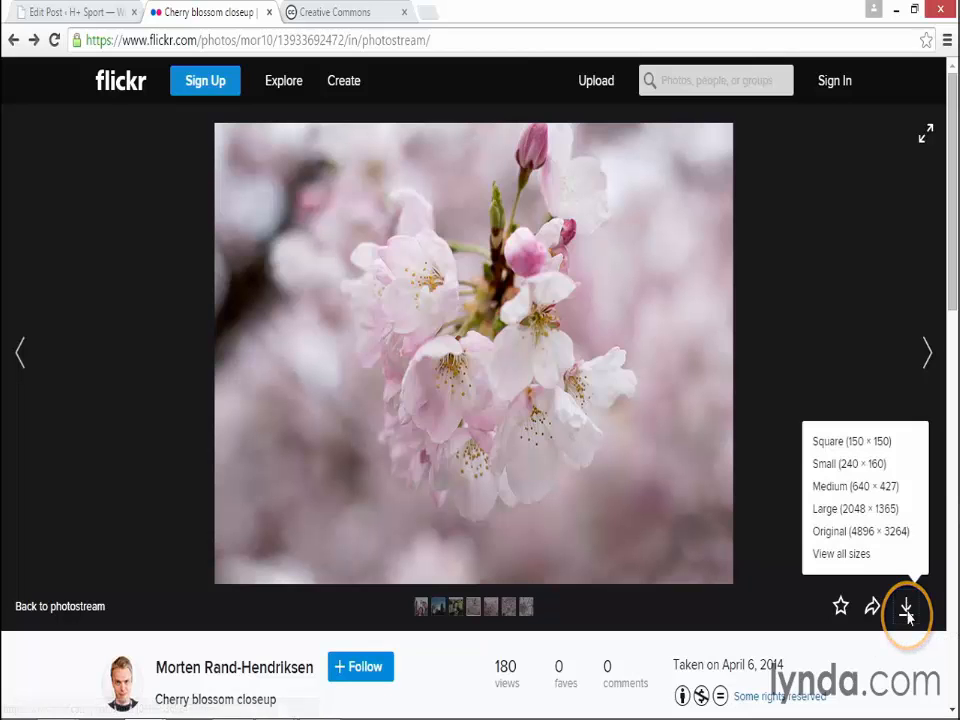
pyautogui.click(851, 556)
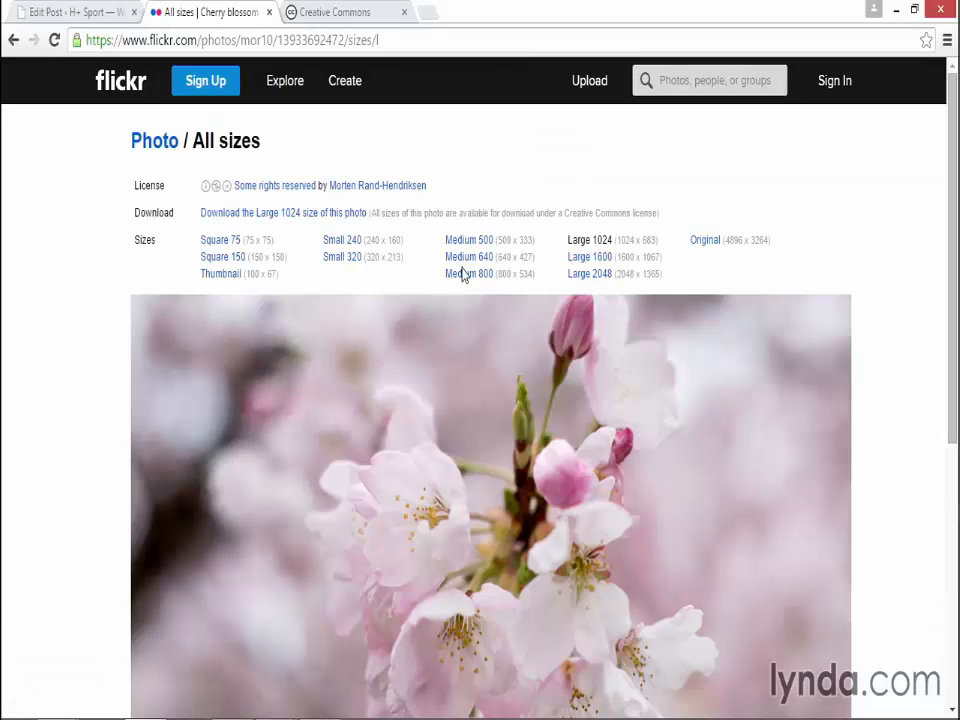
pyautogui.click(466, 275)
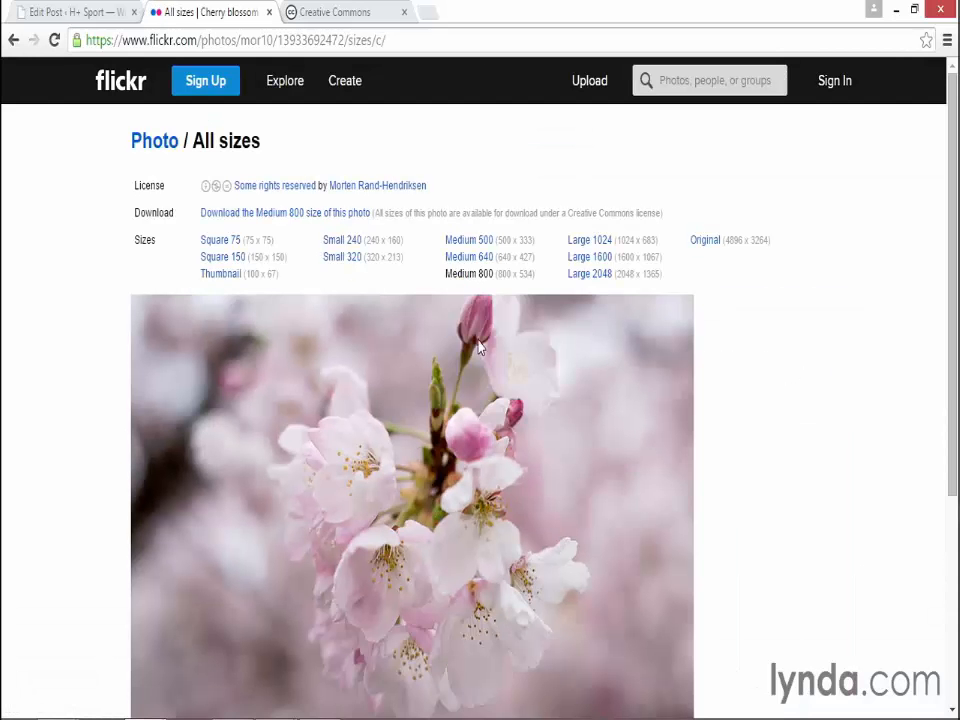
pyautogui.rightClick(452, 368)
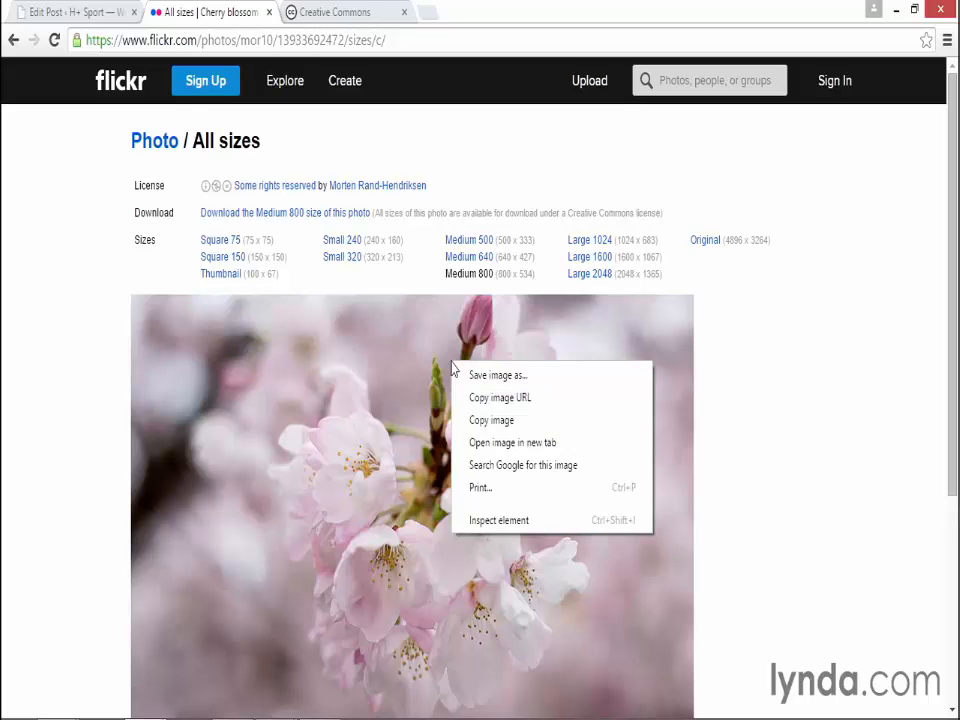
pyautogui.click(472, 420)
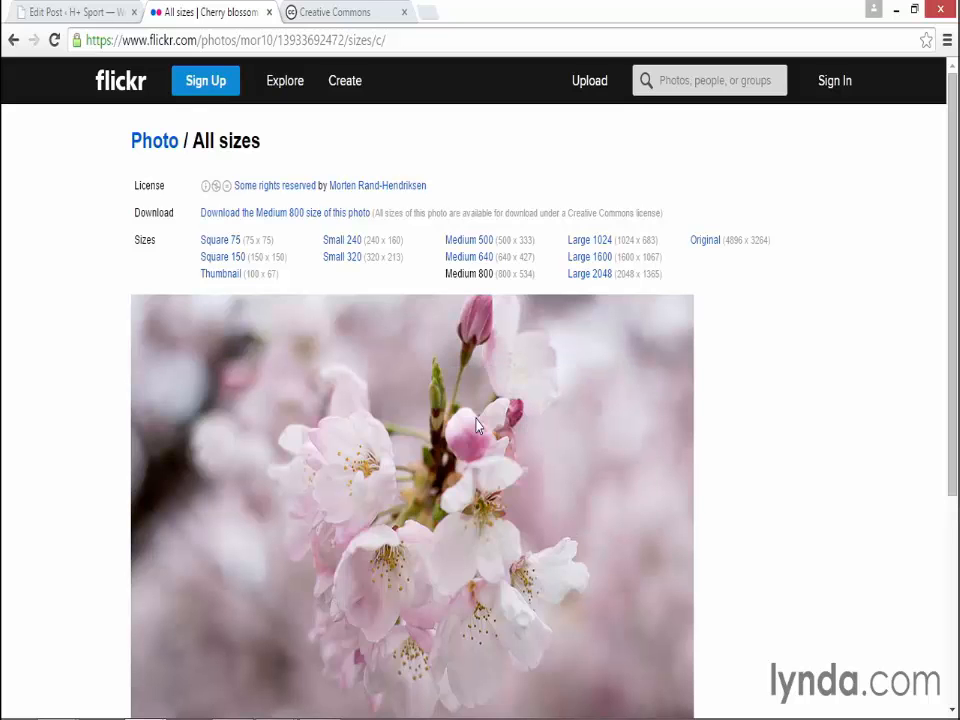
pyautogui.click(80, 16)
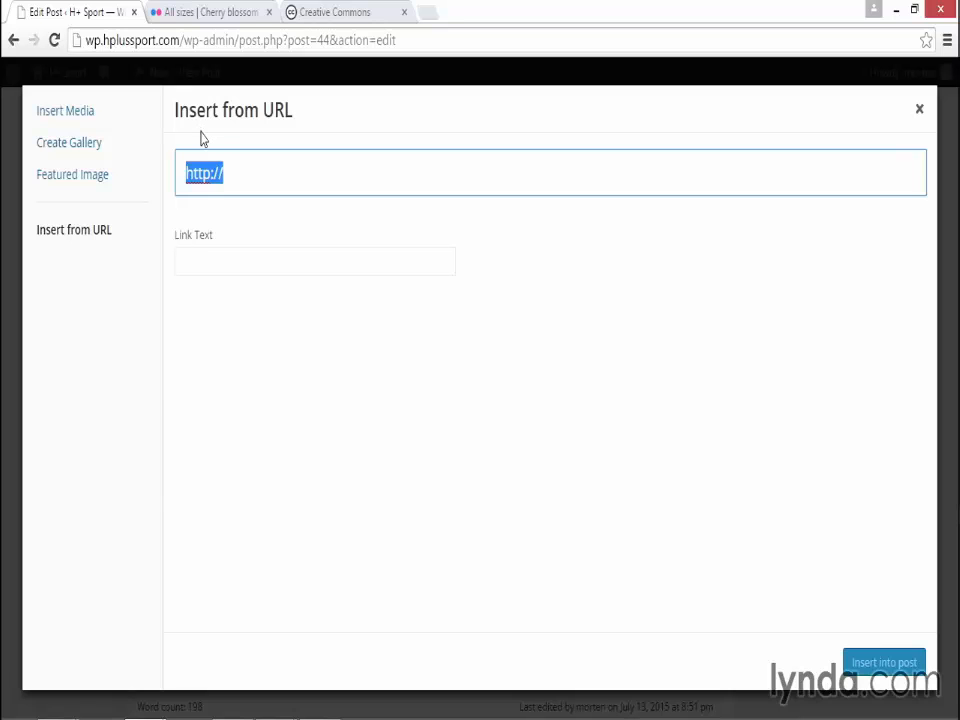
pyautogui.hotkey('ctrl', 'v')
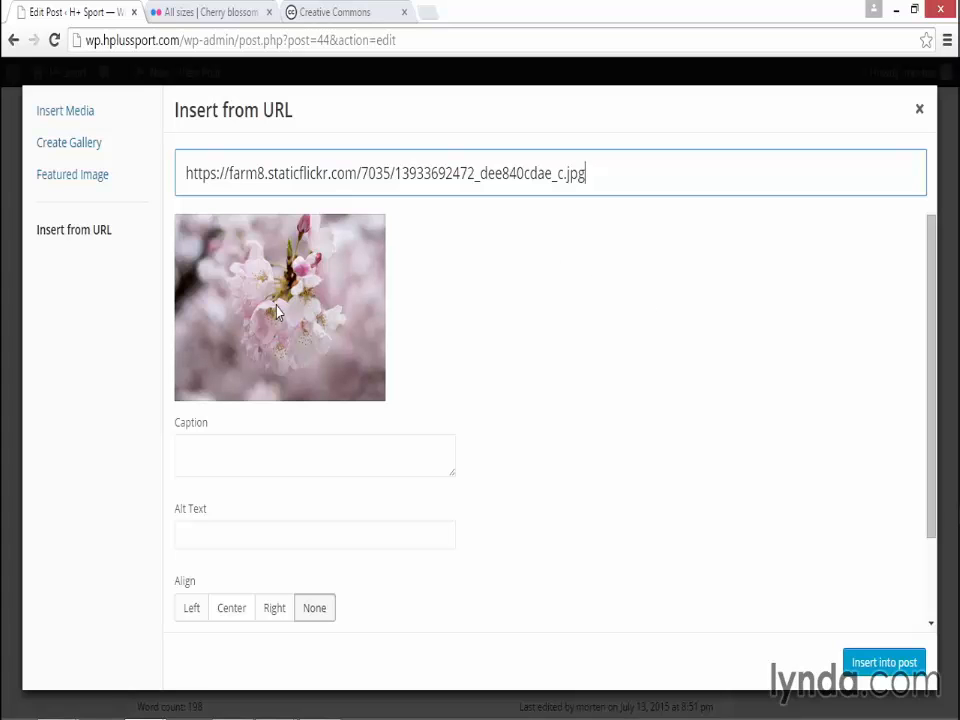
# Caption the image "Nature at its finest" and set its alt text to "Cherry blossoms in bloom in Vancouver, spring of 2014".
pyautogui.click(296, 463)
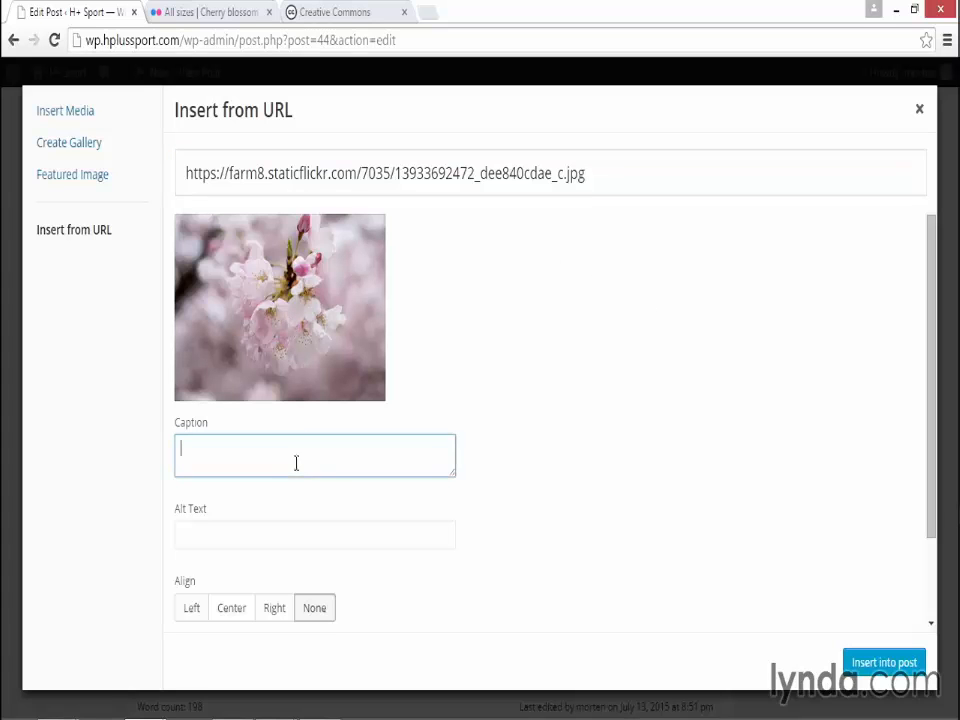
pyautogui.write('N')
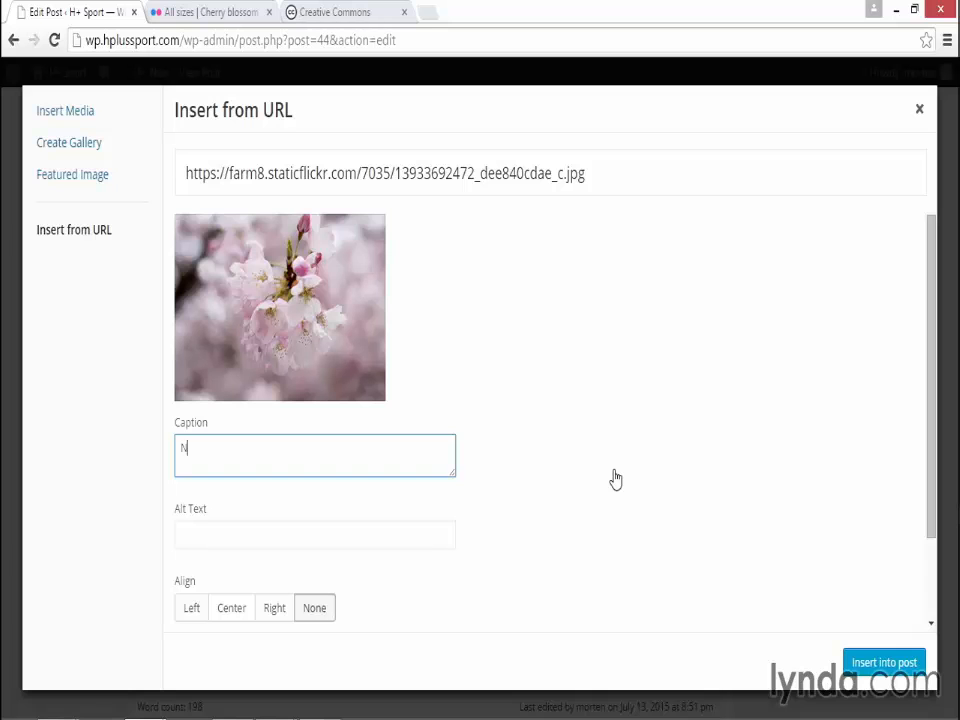
pyautogui.write('ature at its finest')
pyautogui.click(298, 540)
pyautogui.write('Cherry blossoms in bloom')
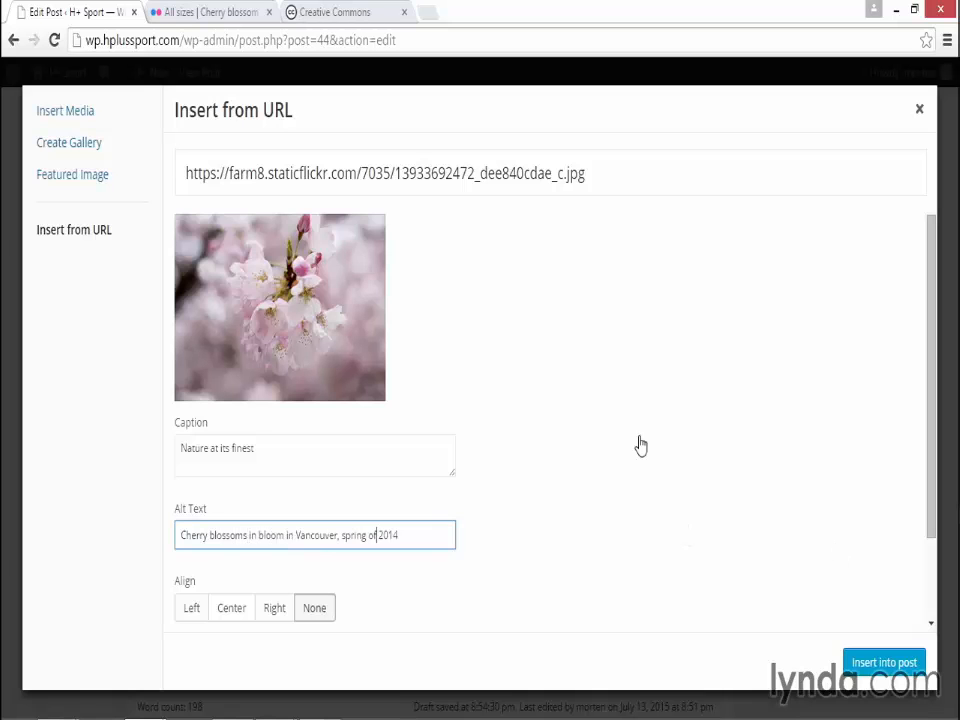
pyautogui.click(640, 446)
# Set the cherry blossom image's alignment to Center.
pyautogui.scroll(-2, 640, 446)
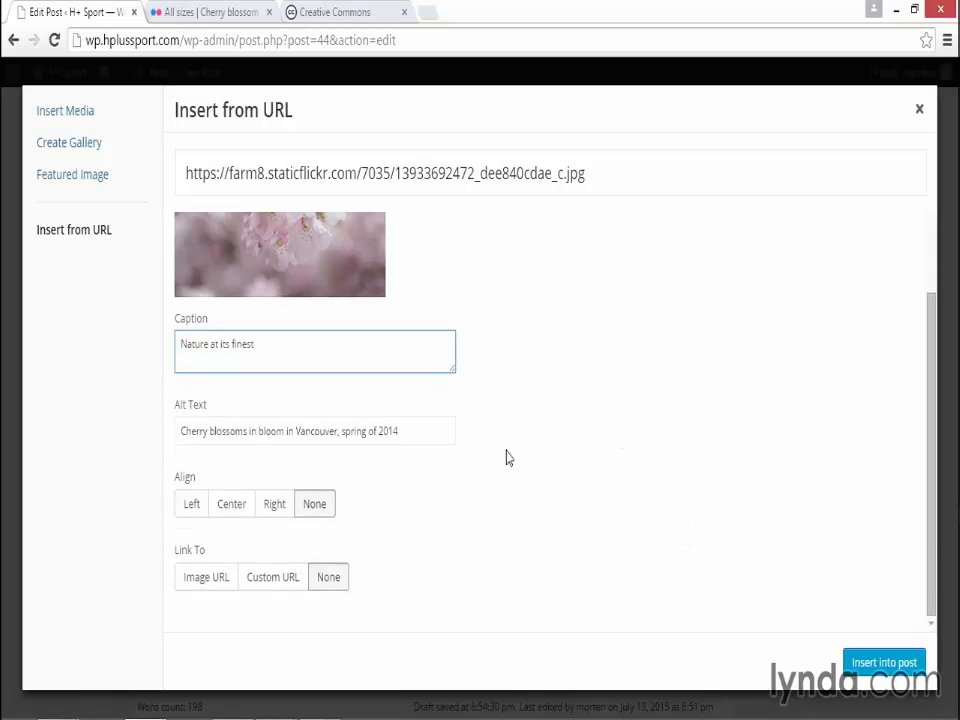
pyautogui.click(230, 511)
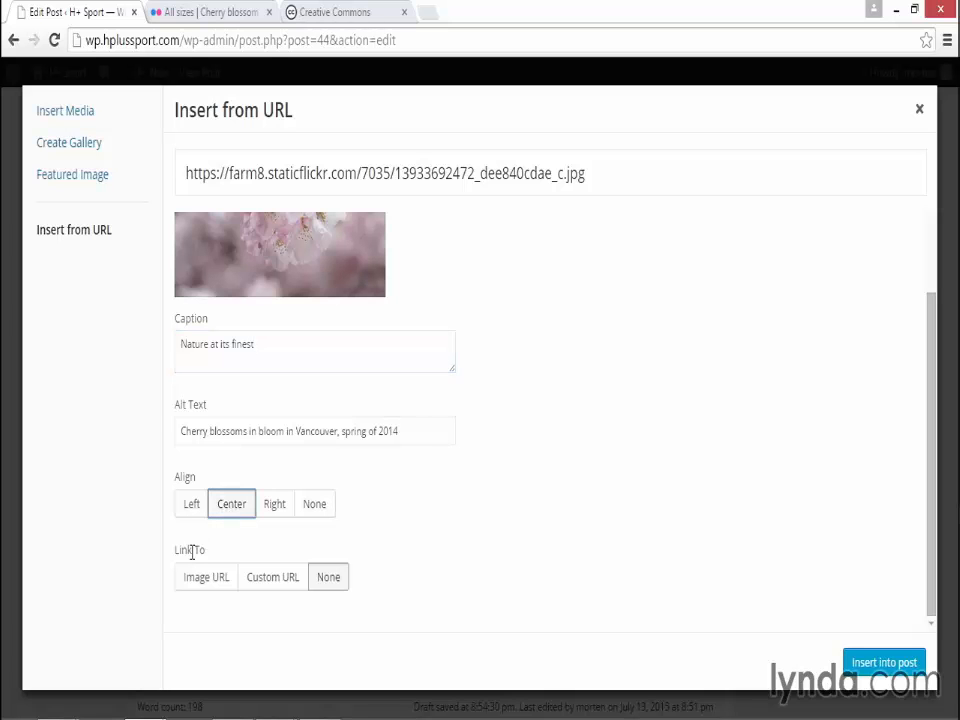
pyautogui.click(455, 553)
# Check the license on the photo's Flickr page and append "by" and the photographer's name to the image caption.
pyautogui.click(205, 12)
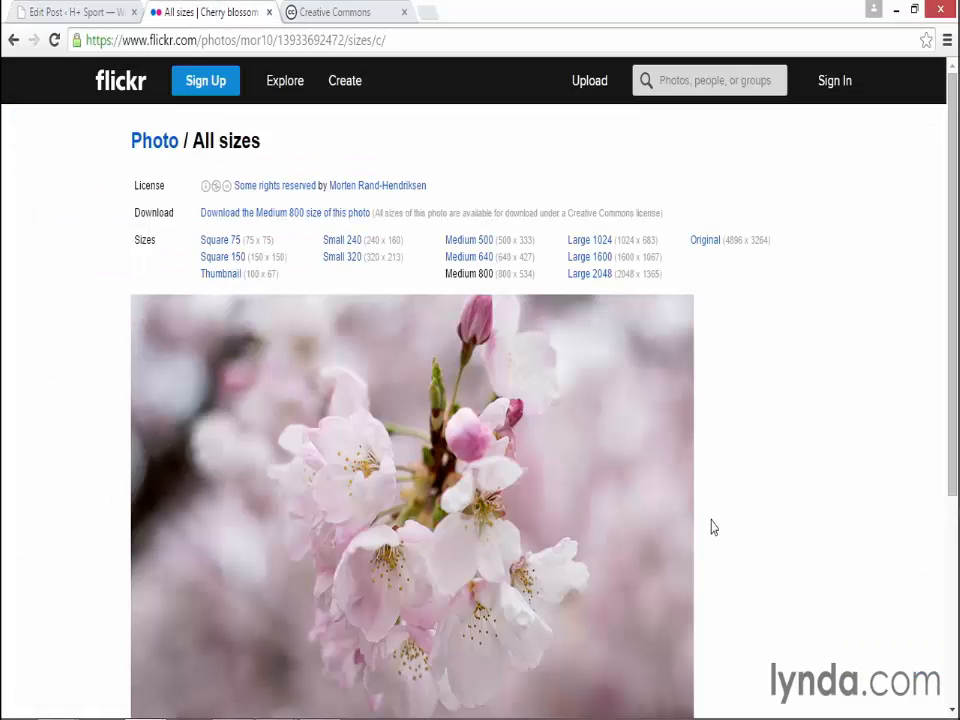
pyautogui.click(14, 40)
pyautogui.click(13, 41)
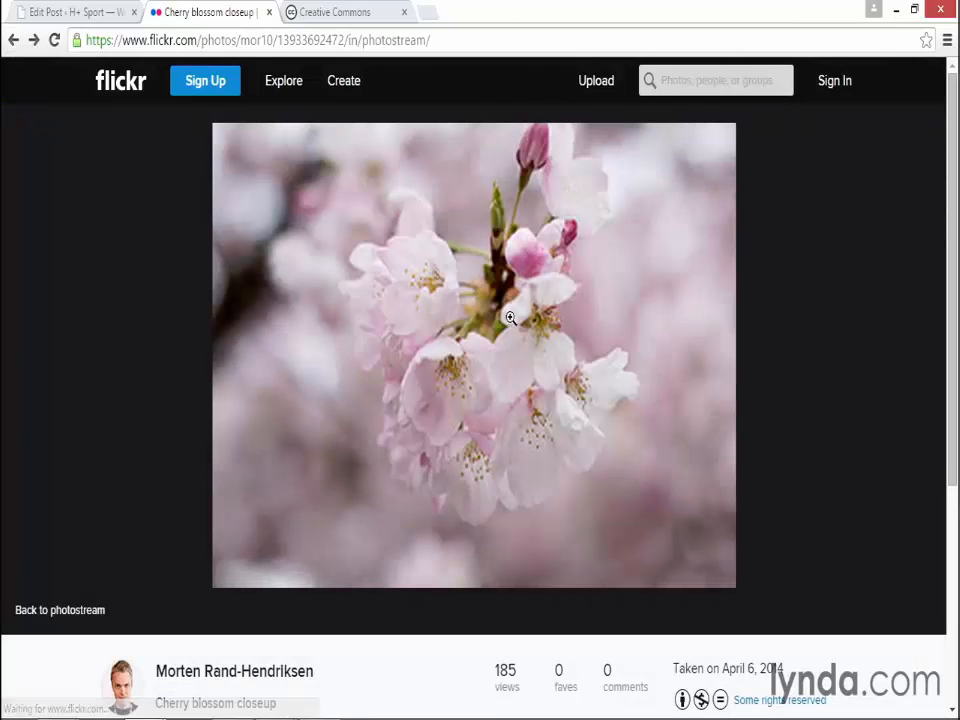
pyautogui.scroll(-1, 798, 424)
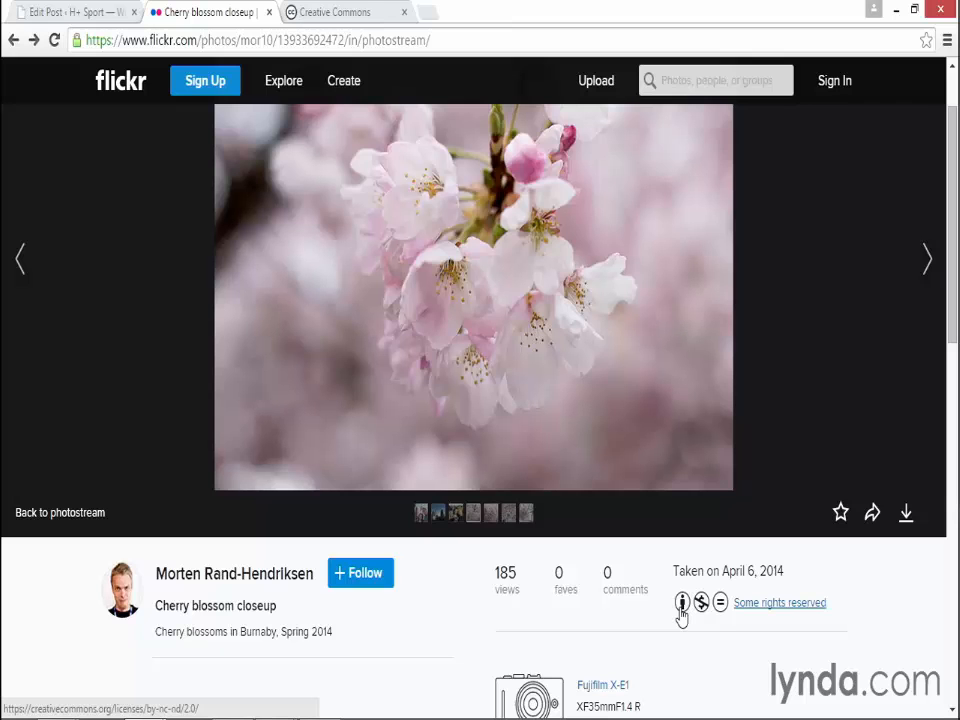
pyautogui.click(62, 8)
pyautogui.click(287, 343)
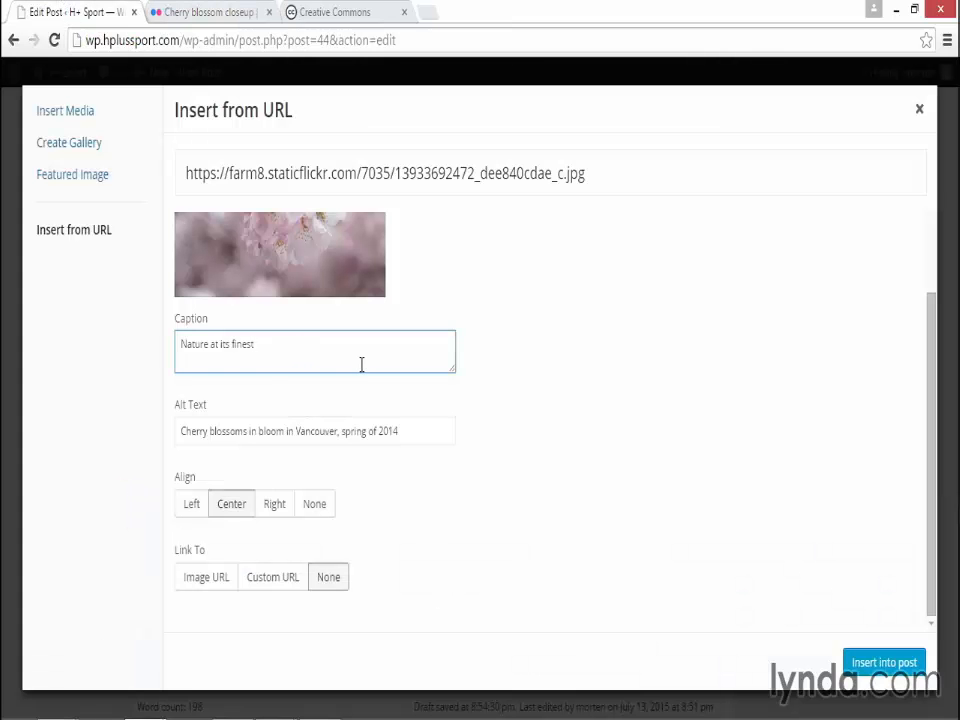
pyautogui.write('by Morten Rand-Hendriksen')
# Link the image to its Flickr photo page with a custom URL and insert it into the post.
pyautogui.hotkey('ctrl', 'Tab')
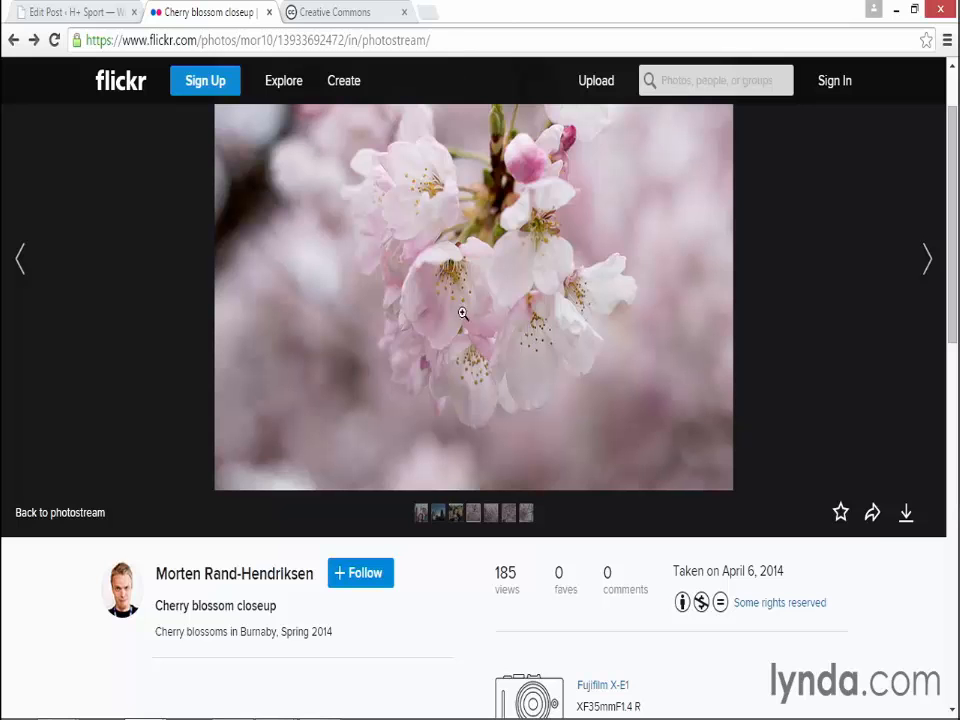
pyautogui.click(456, 36)
pyautogui.hotkey('ctrl', 'c')
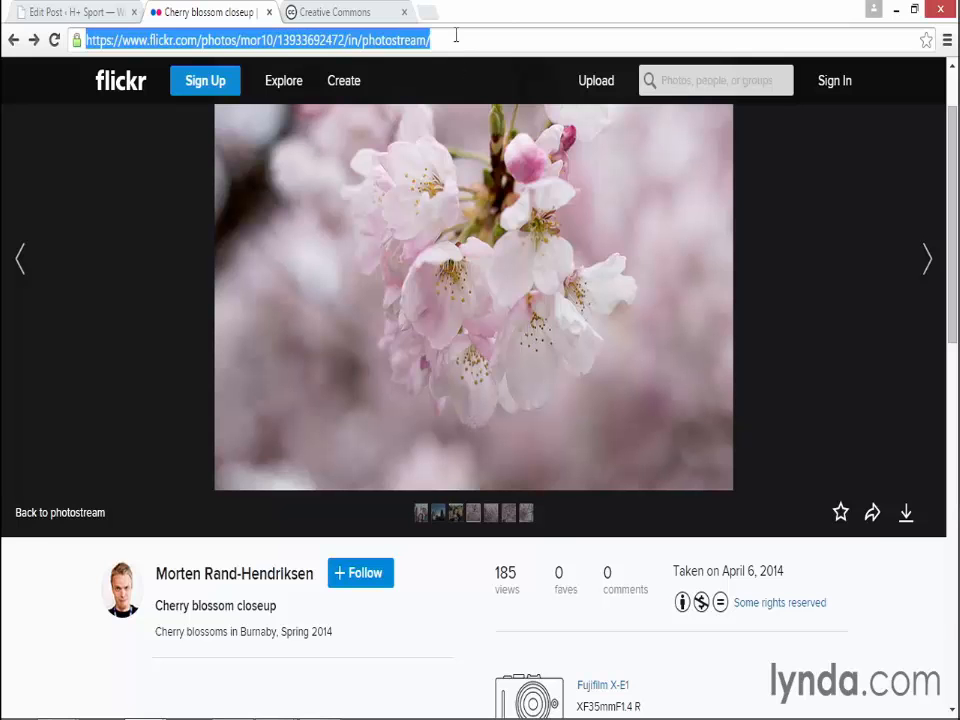
pyautogui.click(80, 12)
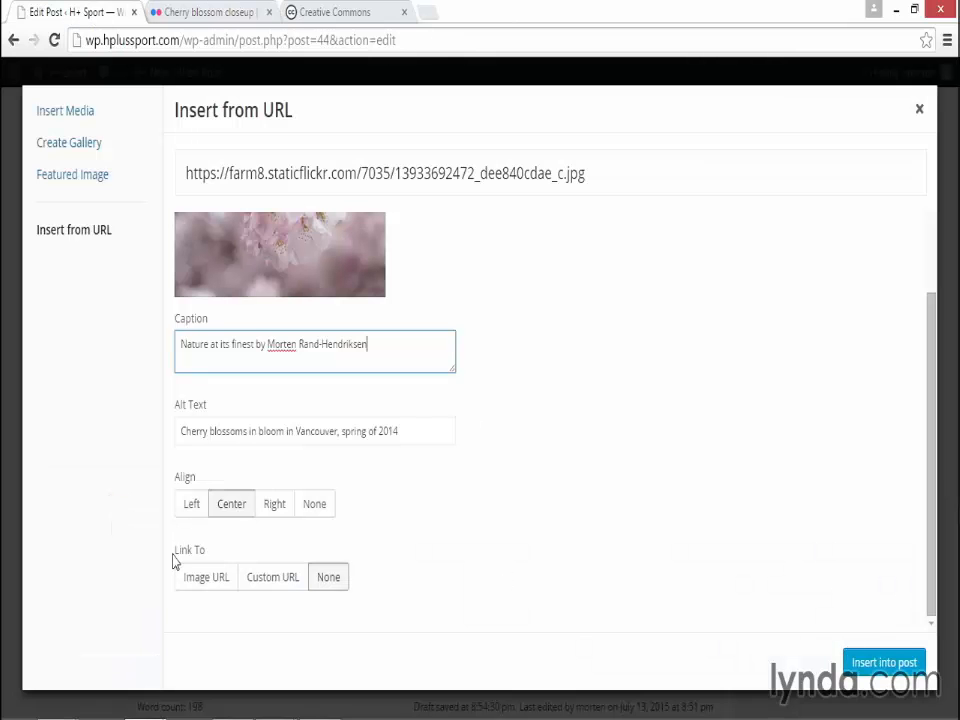
pyautogui.click(270, 580)
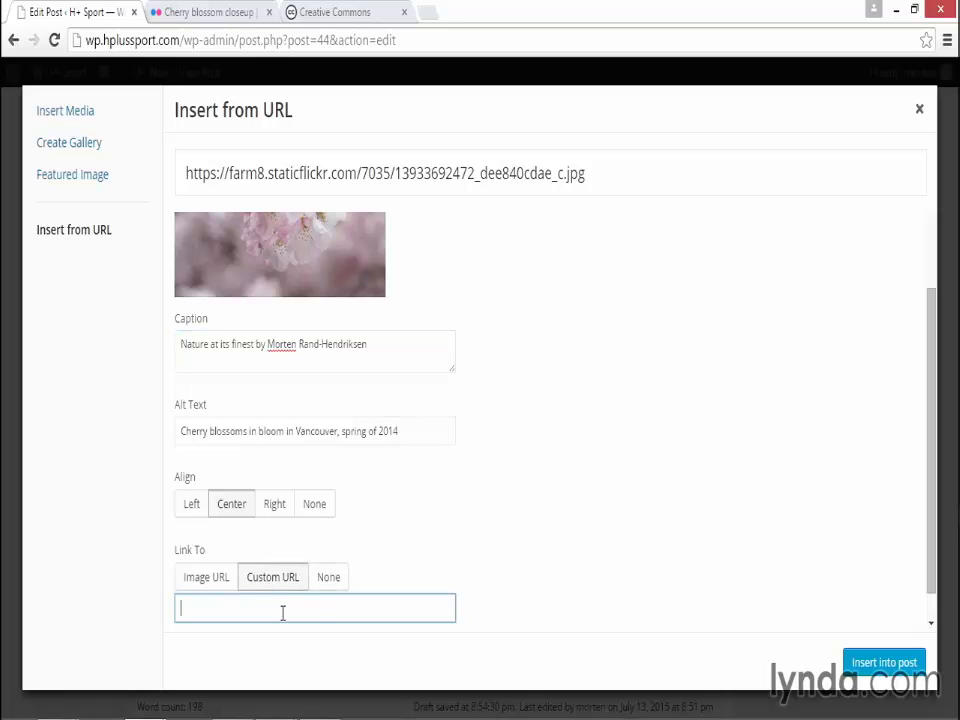
pyautogui.hotkey('ctrl', 'v')
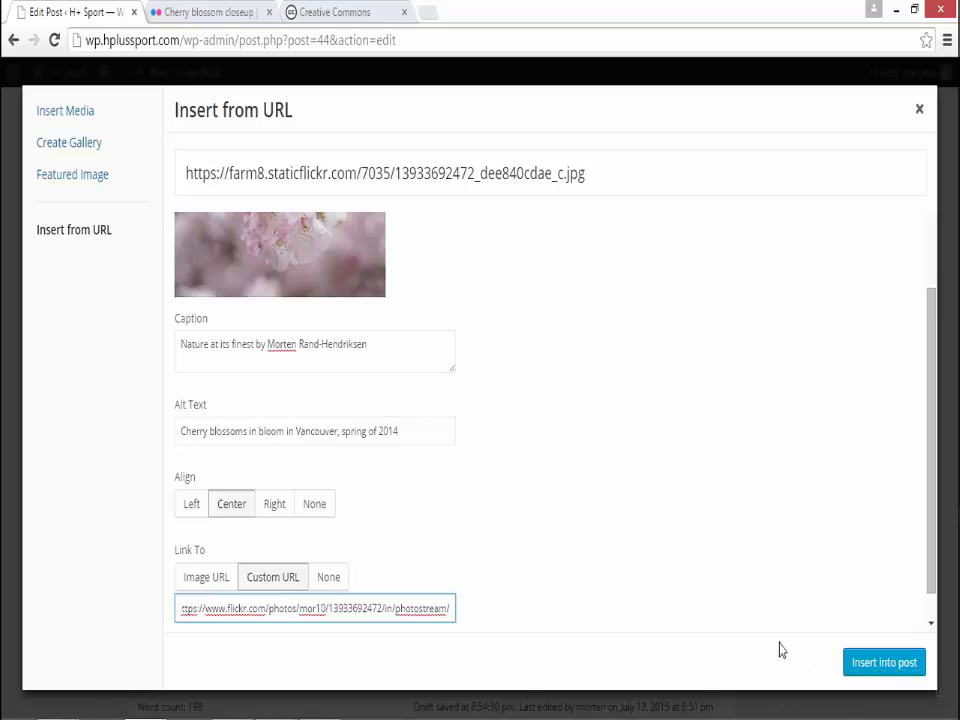
pyautogui.click(862, 664)
# Edit the inserted cherry blossom image's details so its link opens in a new window/tab, and apply the update.
pyautogui.scroll(-3, 628, 500)
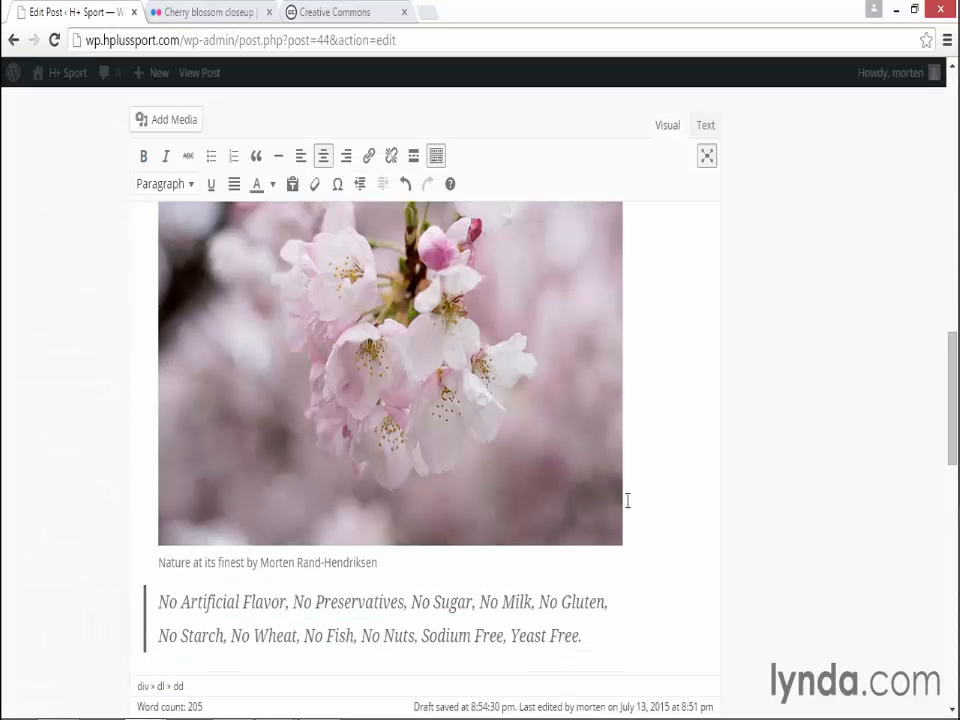
pyautogui.scroll(1, 258, 332)
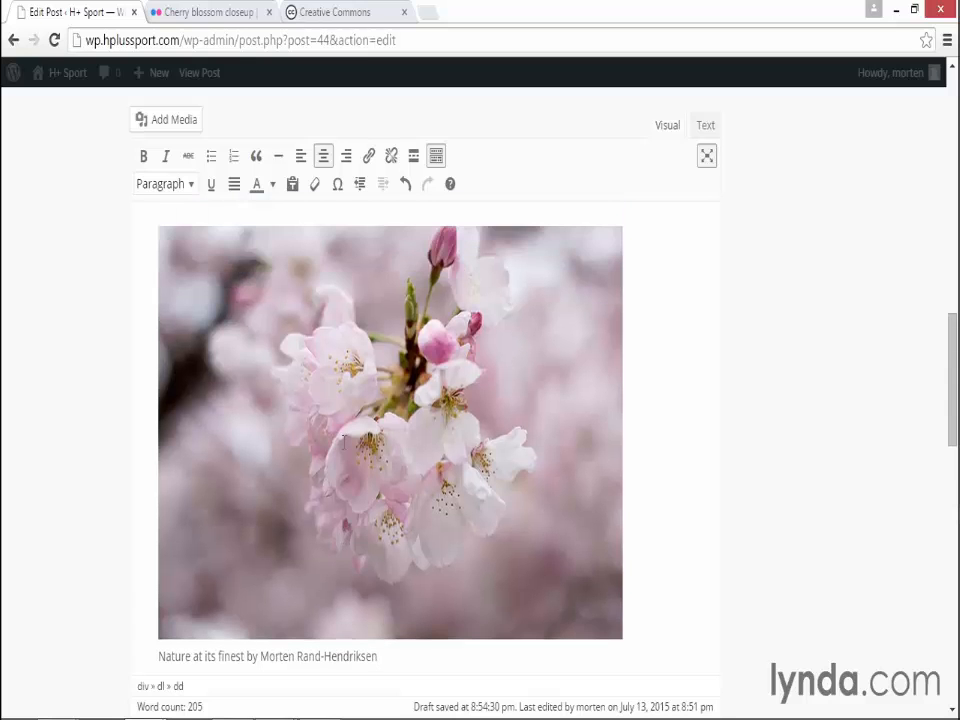
pyautogui.click(353, 363)
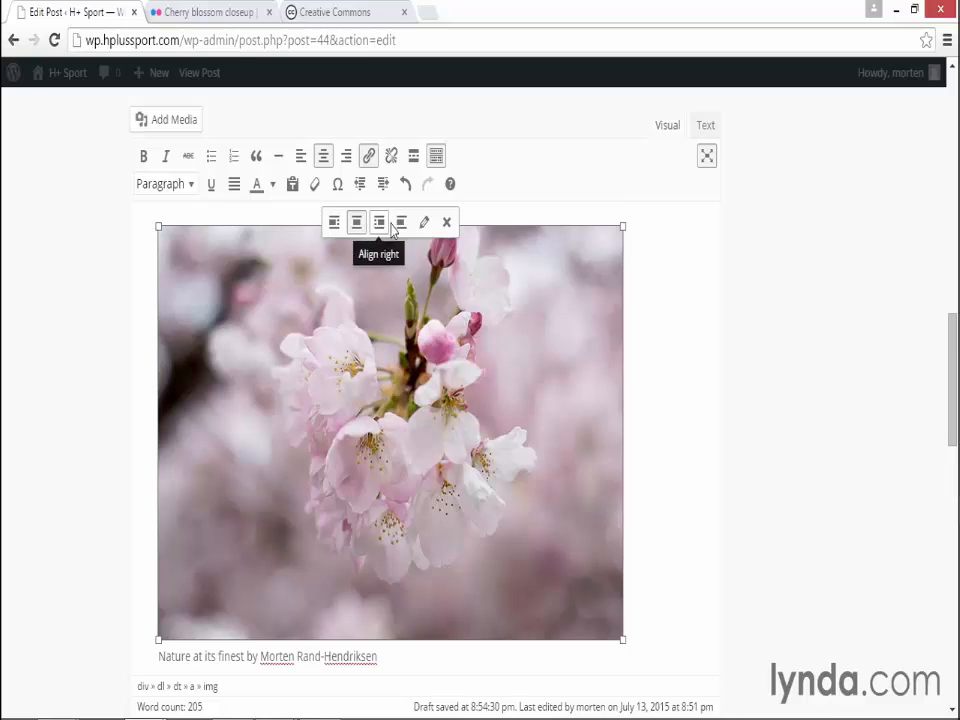
pyautogui.click(424, 221)
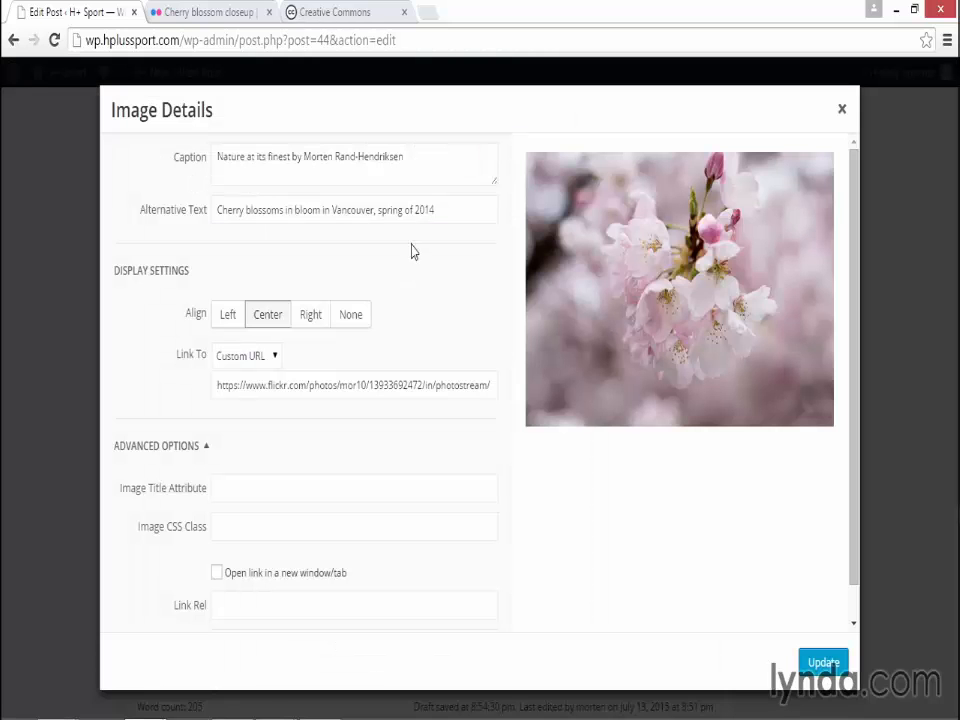
pyautogui.click(425, 160)
pyautogui.click(463, 211)
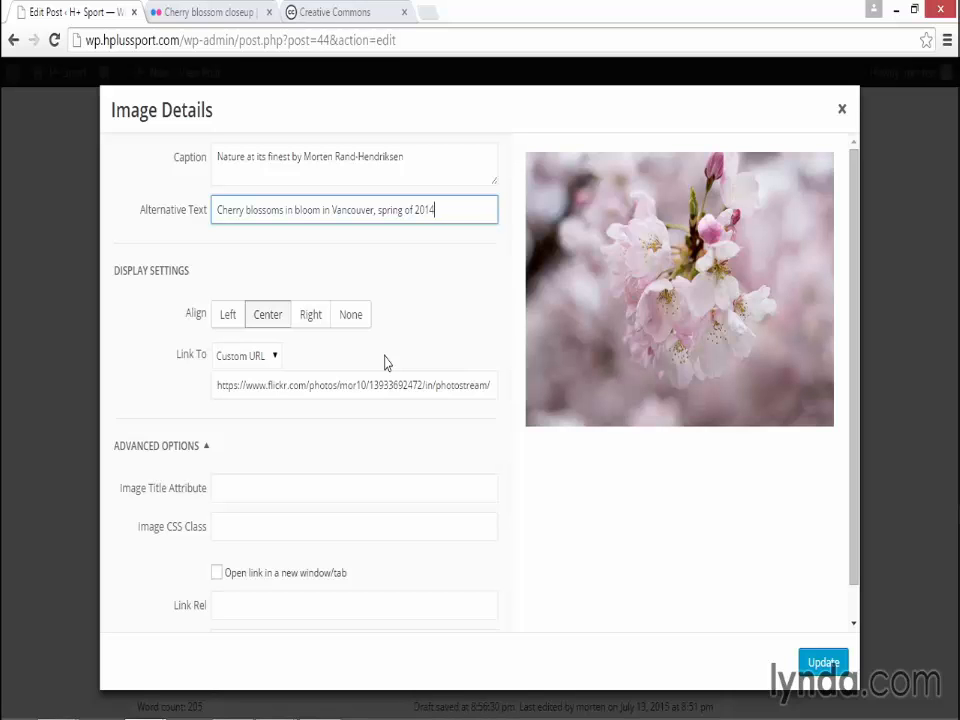
pyautogui.click(217, 573)
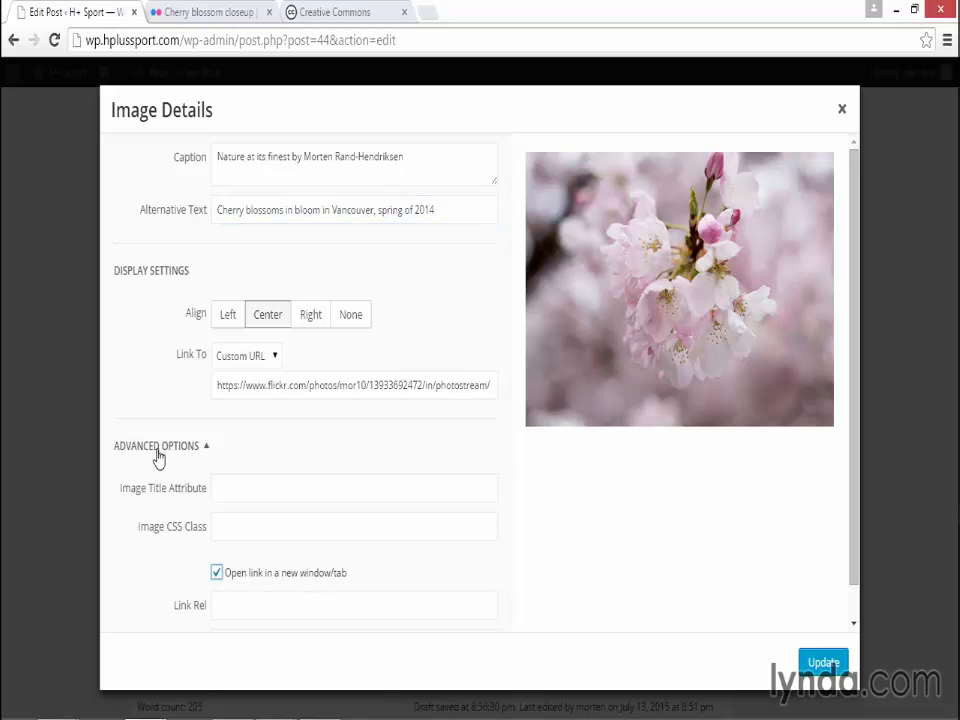
pyautogui.click(828, 663)
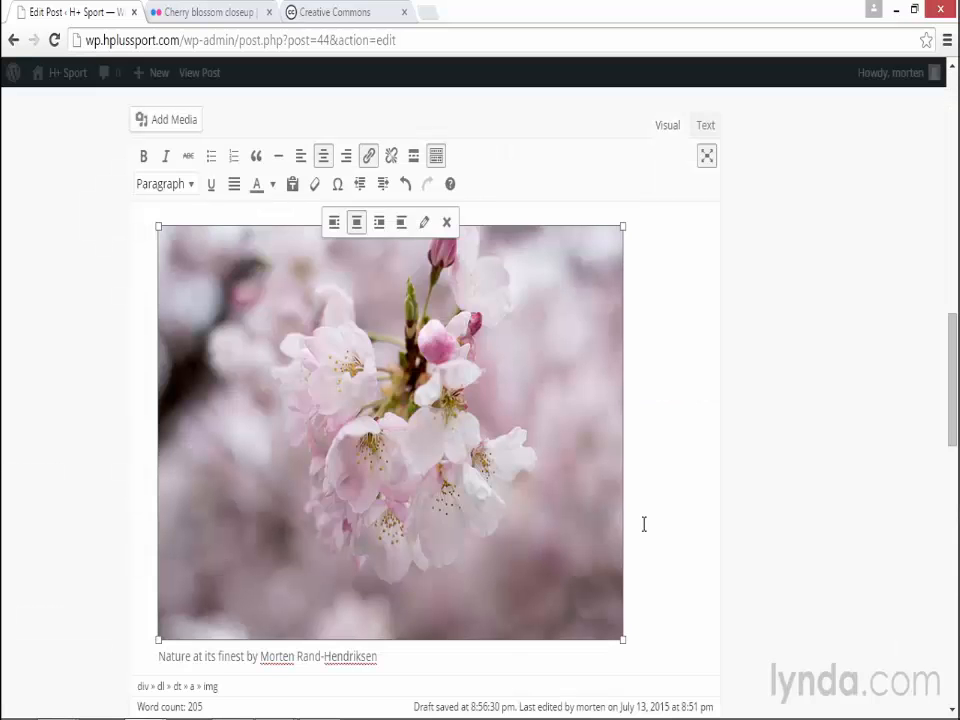
# Update the post and view the cherry blossom image with its caption on the published page.
pyautogui.scroll(10, 644, 524)
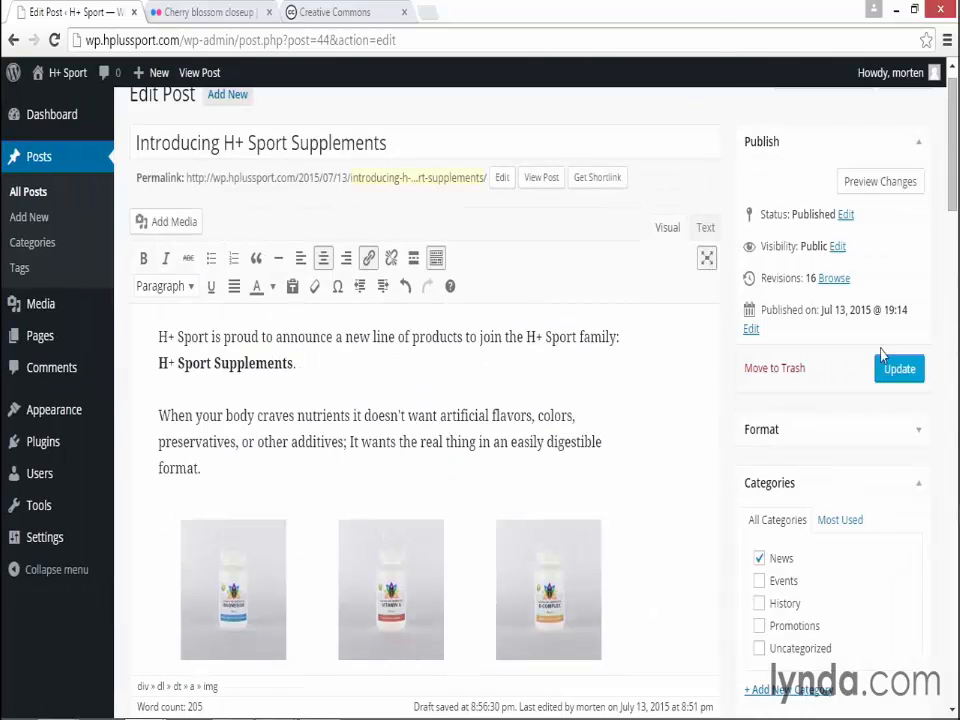
pyautogui.click(890, 366)
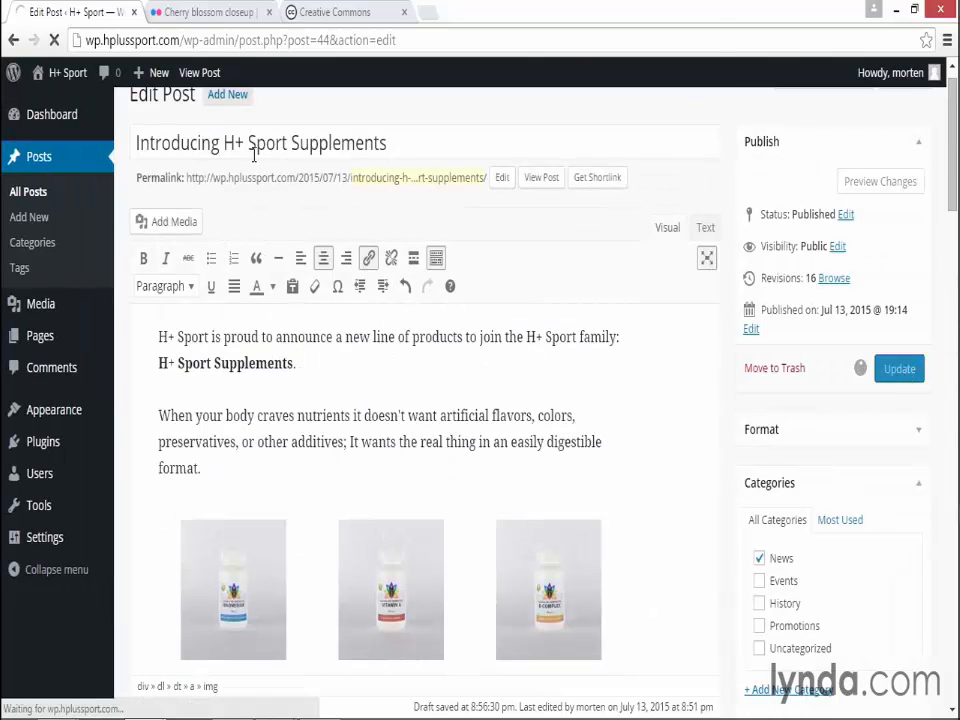
pyautogui.click(208, 78)
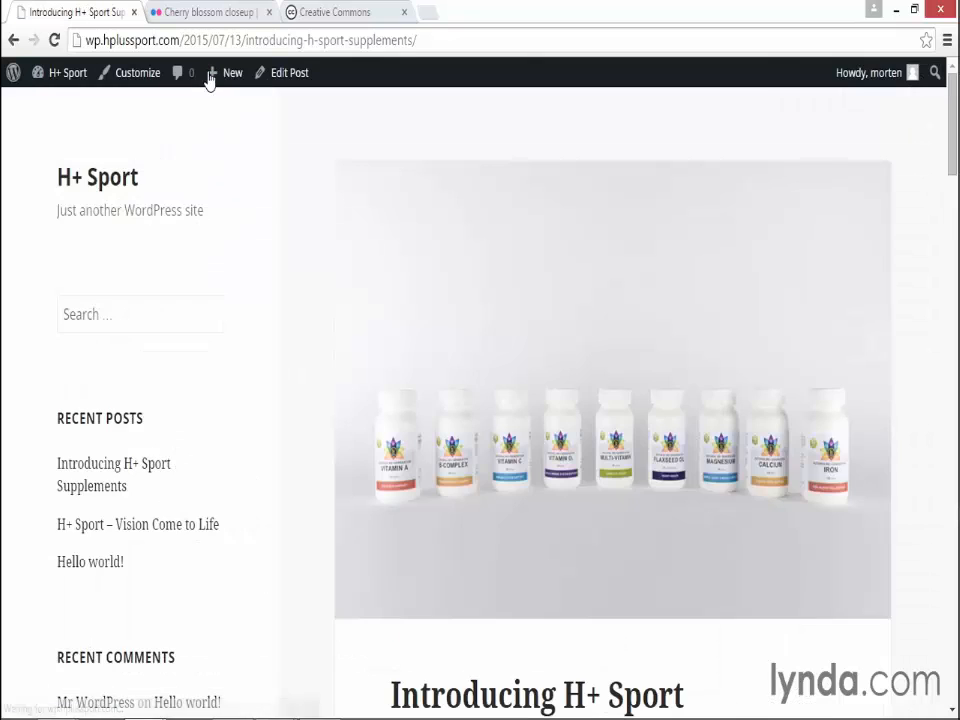
pyautogui.scroll(-12, 343, 429)
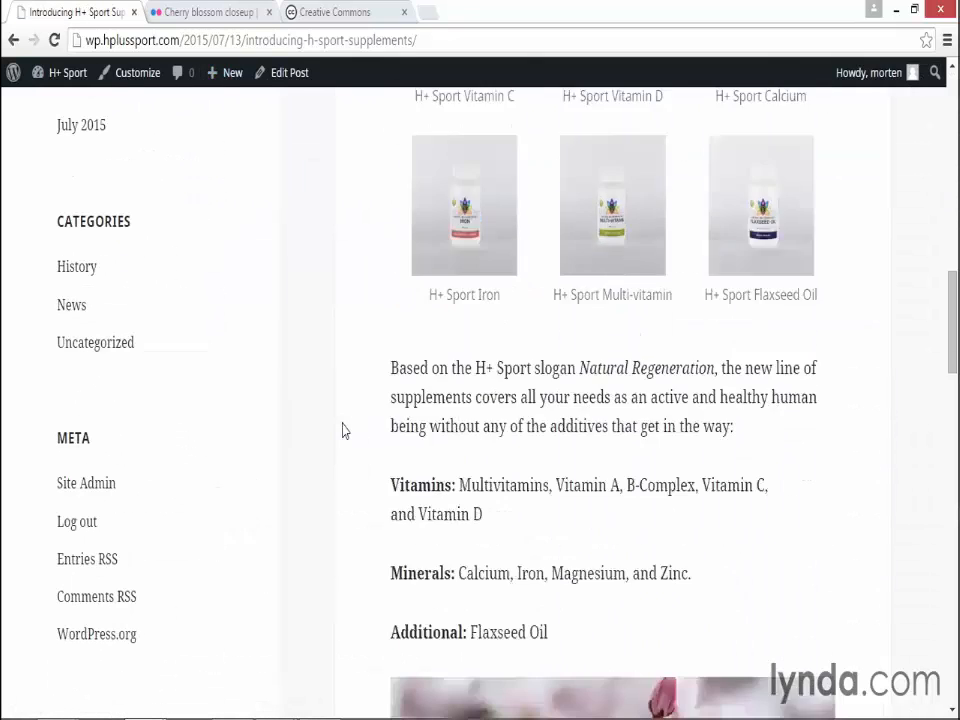
pyautogui.scroll(-5, 343, 429)
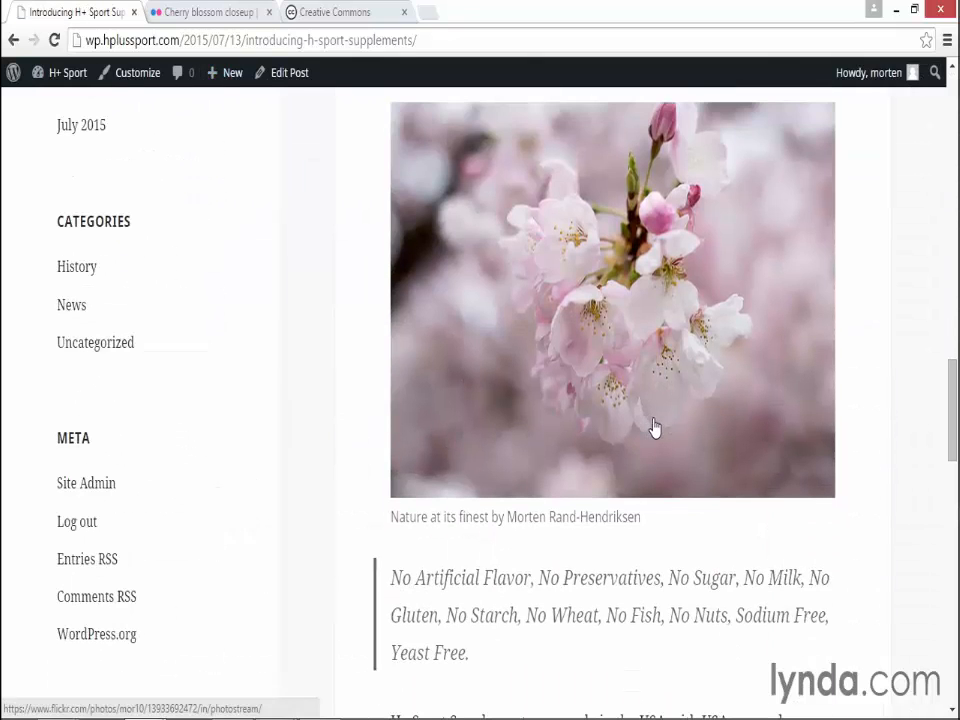